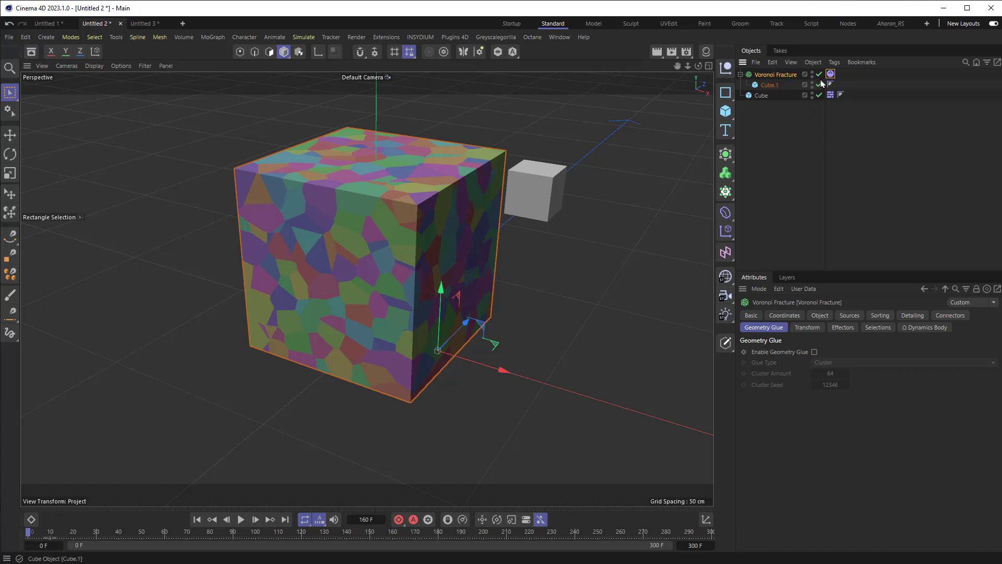
# Set the fractured cube's Dynamics Body trigger to Immediately
pyautogui.click(835, 62)
pyautogui.moveTo(851, 96)
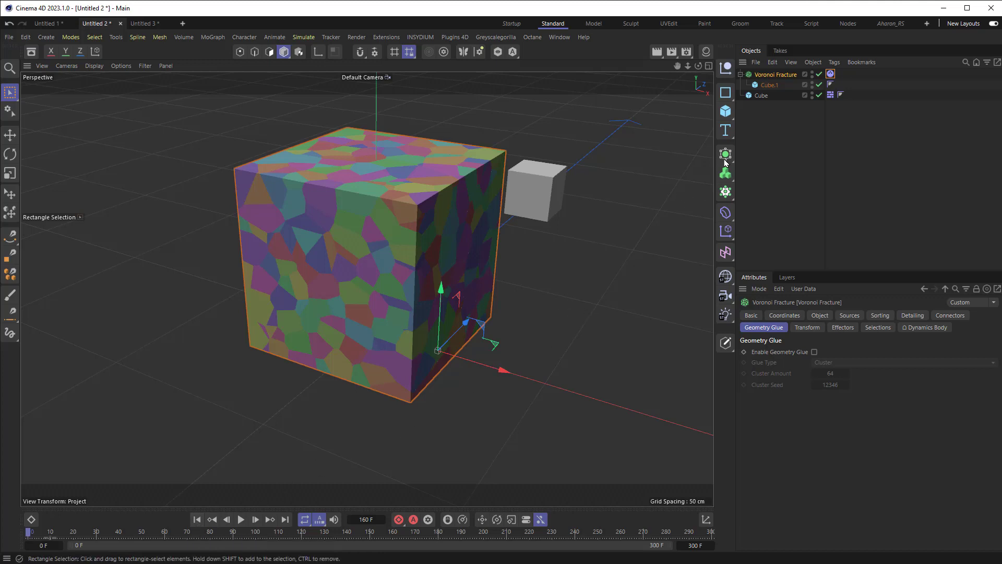
pyautogui.click(831, 75)
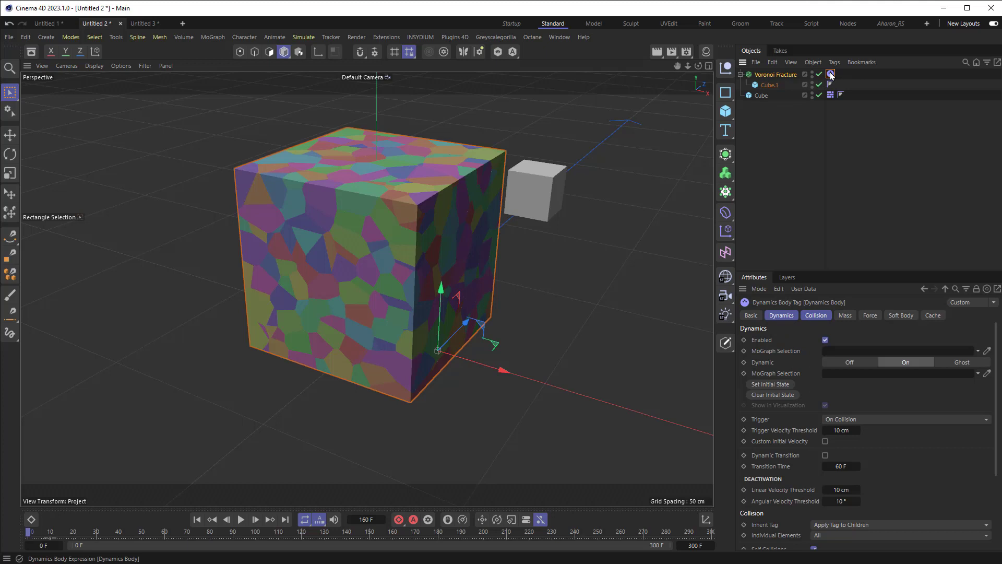
pyautogui.click(854, 424)
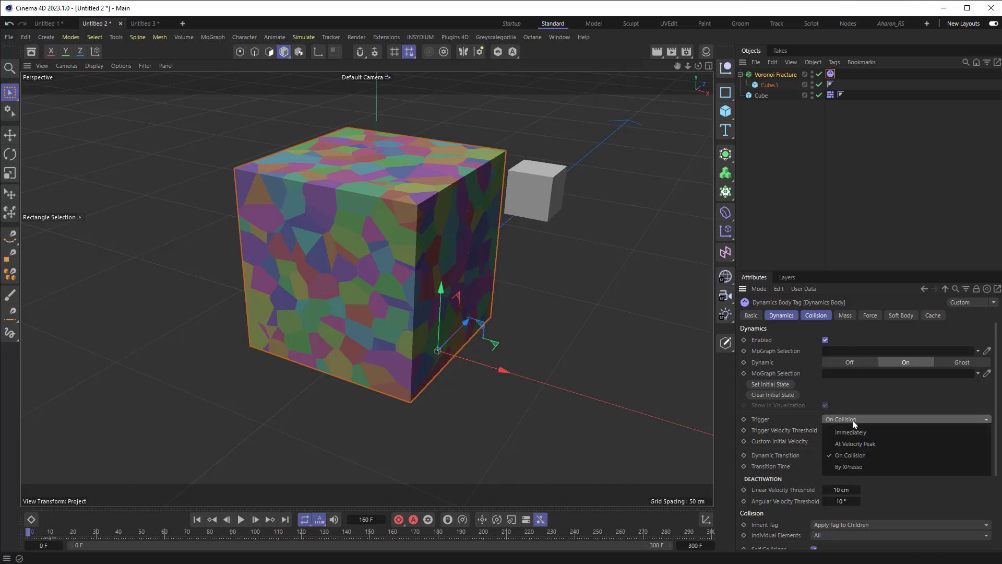
pyautogui.click(856, 437)
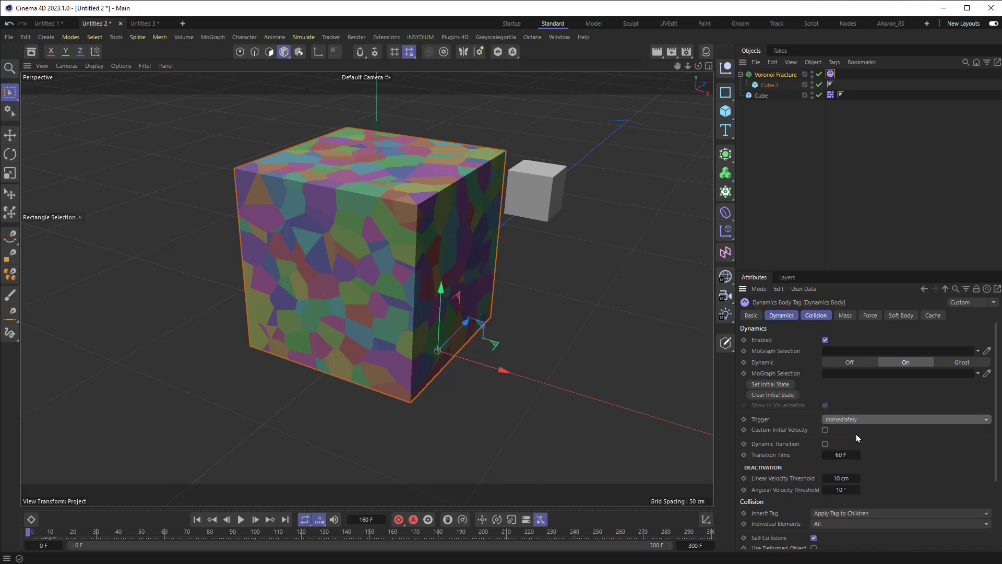
# Play a quick test, rewind to the first frame, and set Trigger back to On Collision
pyautogui.click(241, 519)
pyautogui.click(242, 520)
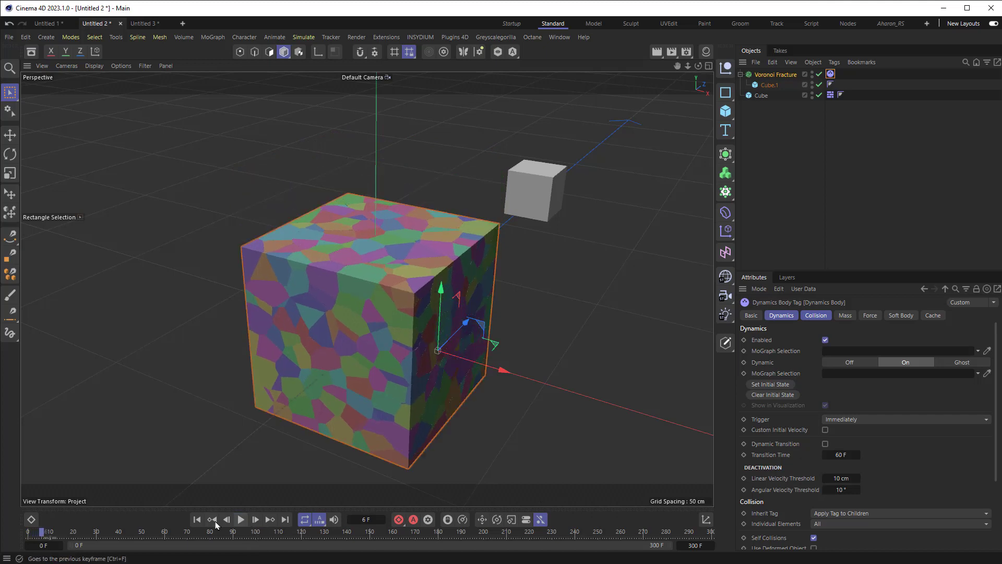
pyautogui.click(197, 519)
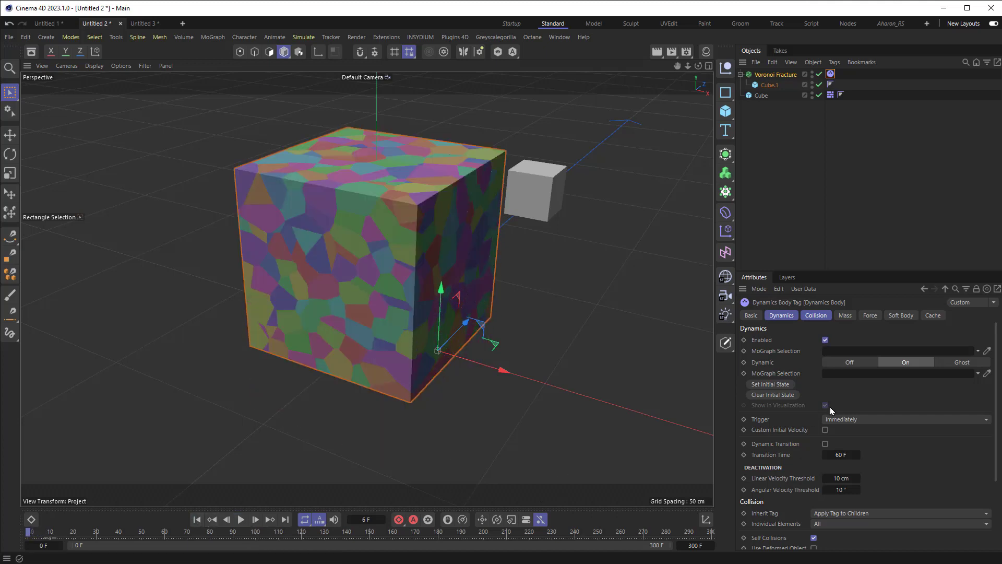
pyautogui.click(859, 424)
pyautogui.click(854, 443)
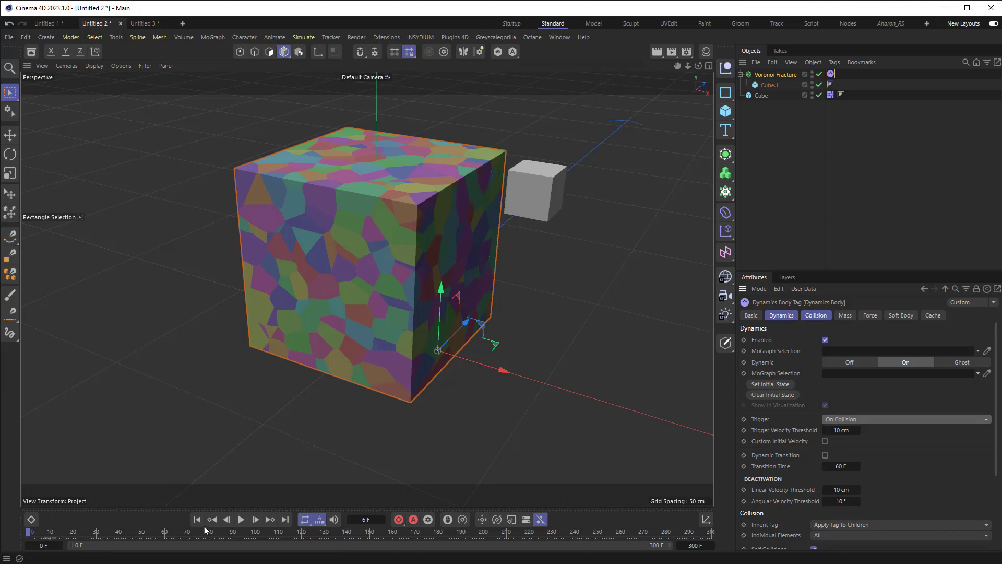
# During playback, drag the small cube along X into the fractured cube, ending at its top-left edge
pyautogui.click(241, 520)
pyautogui.click(533, 201)
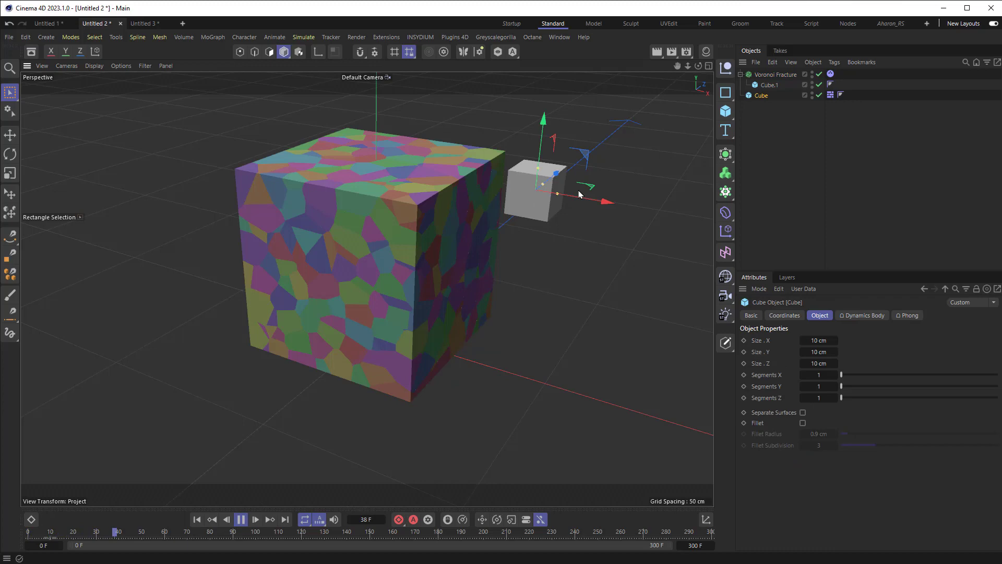
pyautogui.moveTo(603, 204); pyautogui.dragTo(608, 264)
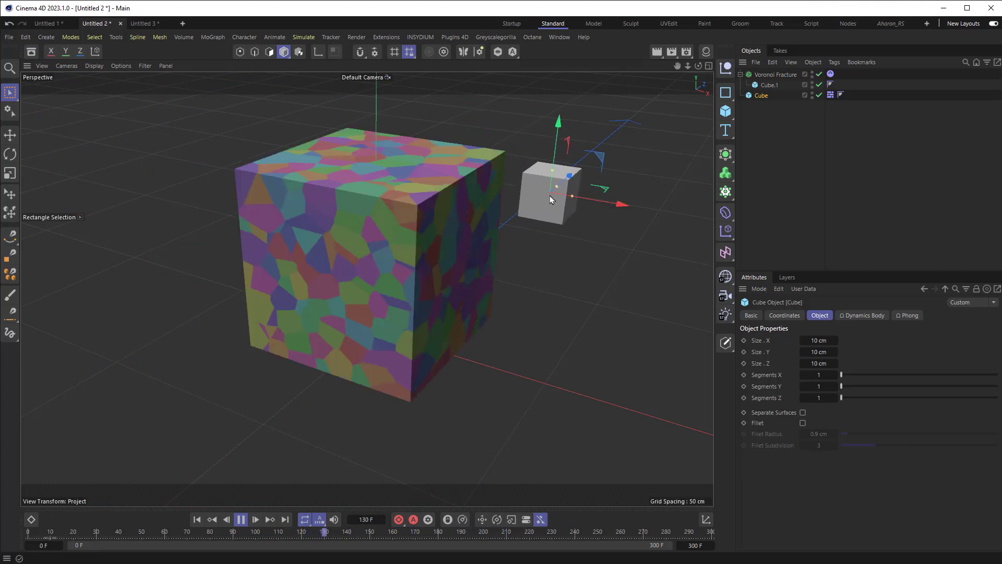
pyautogui.moveTo(619, 204); pyautogui.dragTo(364, 174)
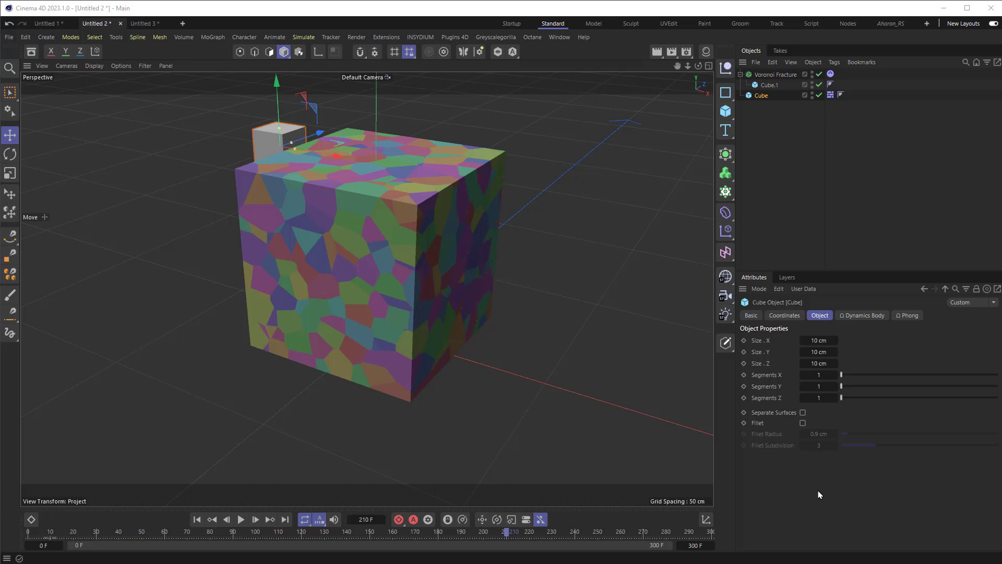
# Add a Ghost Body tag to the small cube, set Dynamic to Ghost, and rewind to frame 0
pyautogui.click(762, 96)
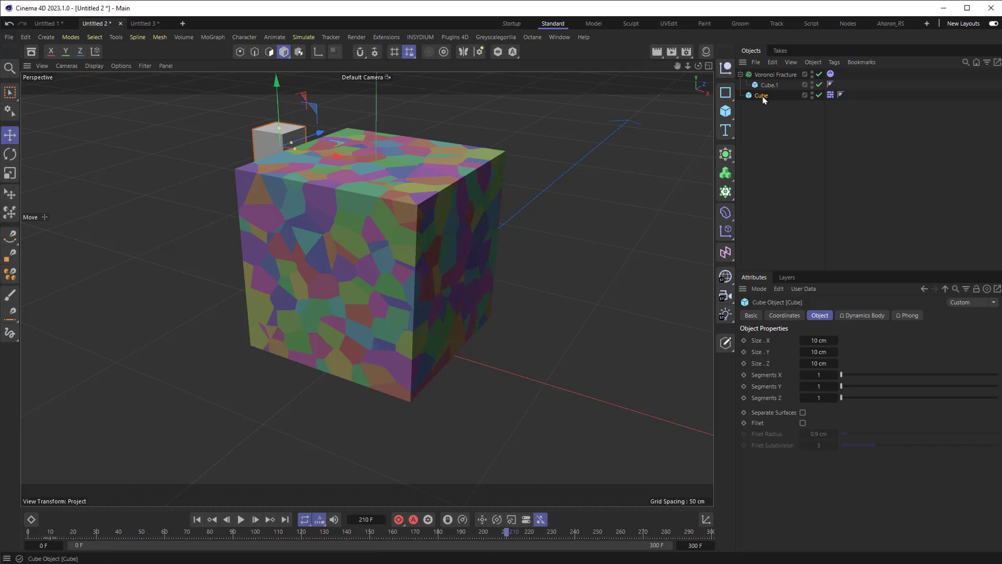
pyautogui.click(833, 63)
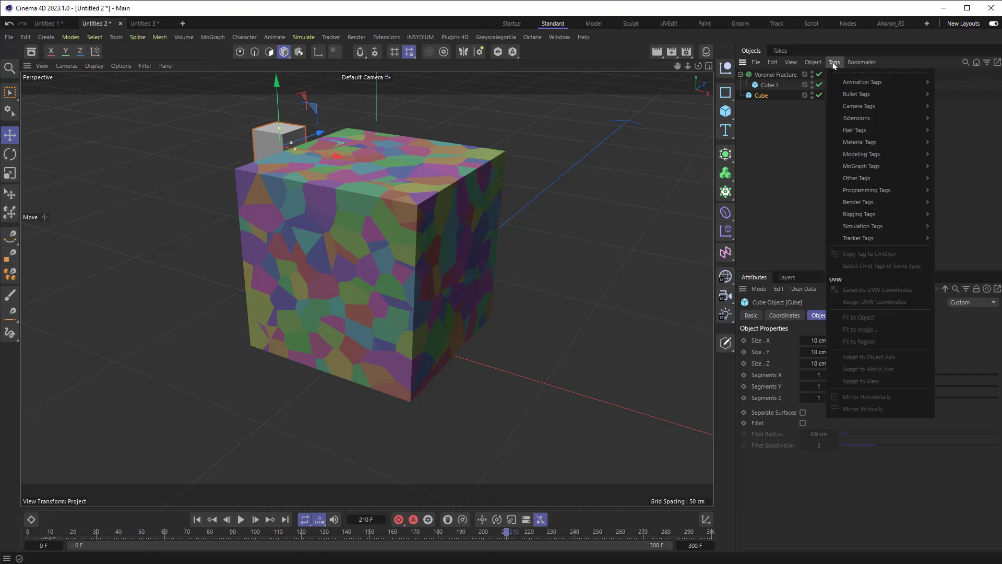
pyautogui.moveTo(859, 95)
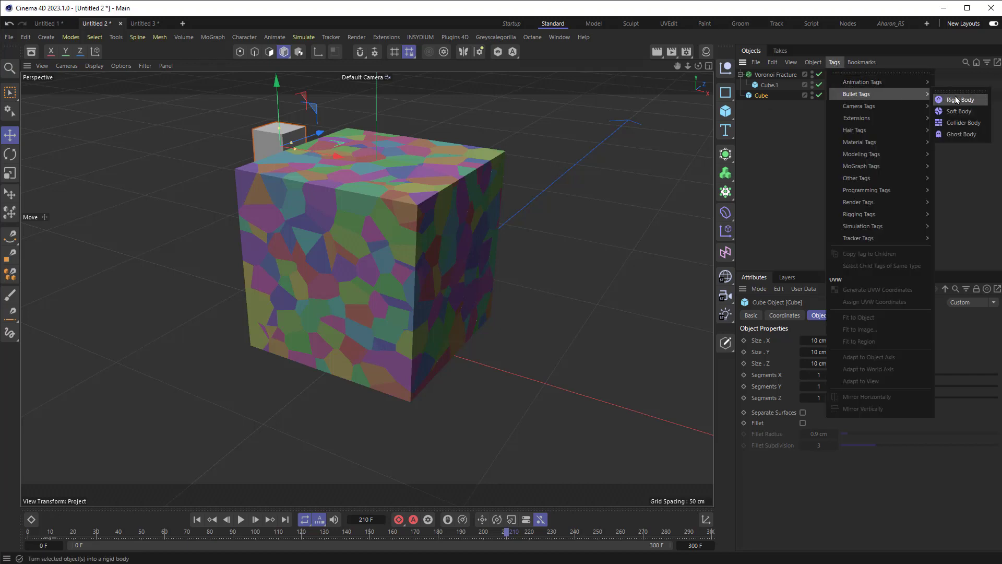
pyautogui.click(962, 135)
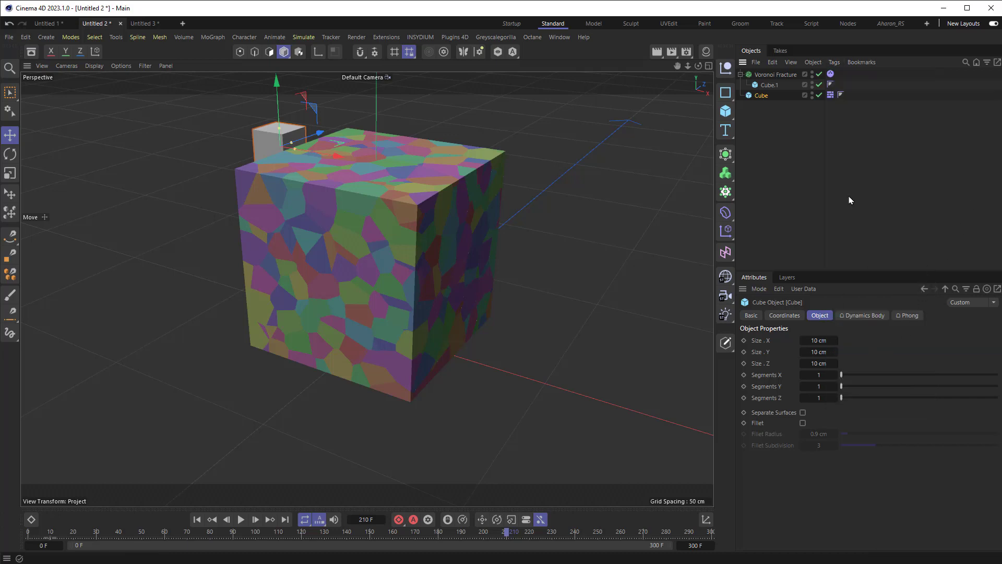
pyautogui.click(830, 96)
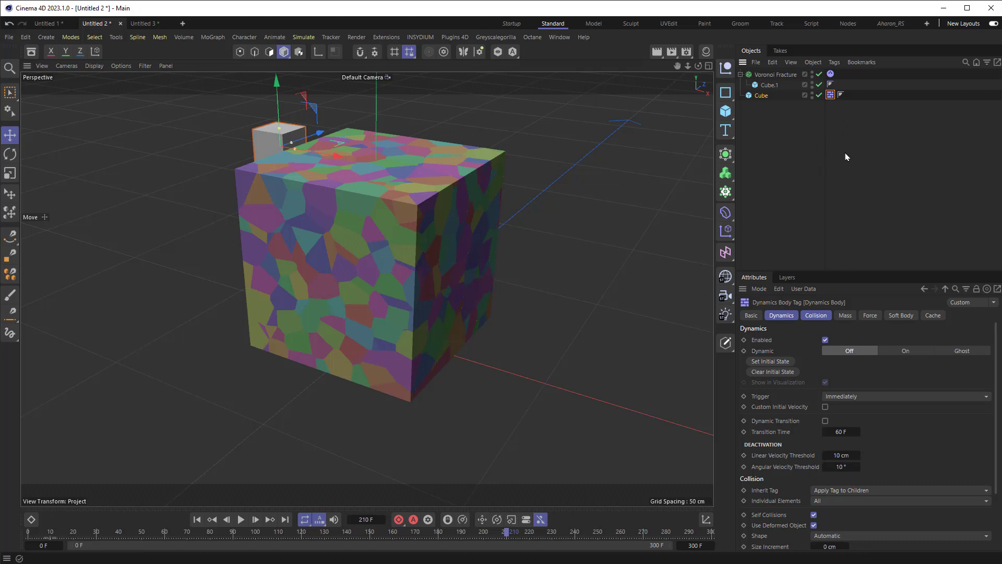
pyautogui.click(927, 356)
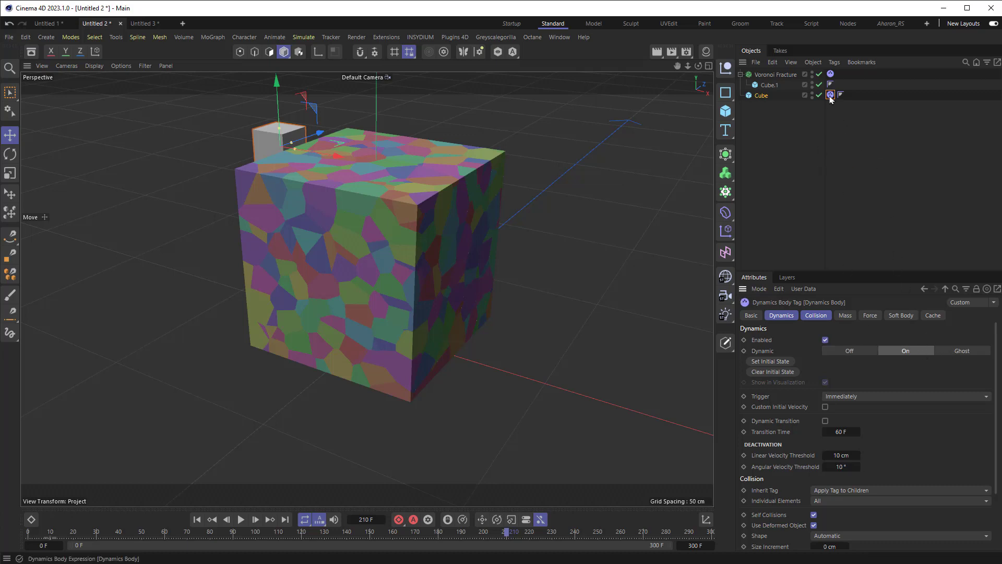
pyautogui.click(957, 352)
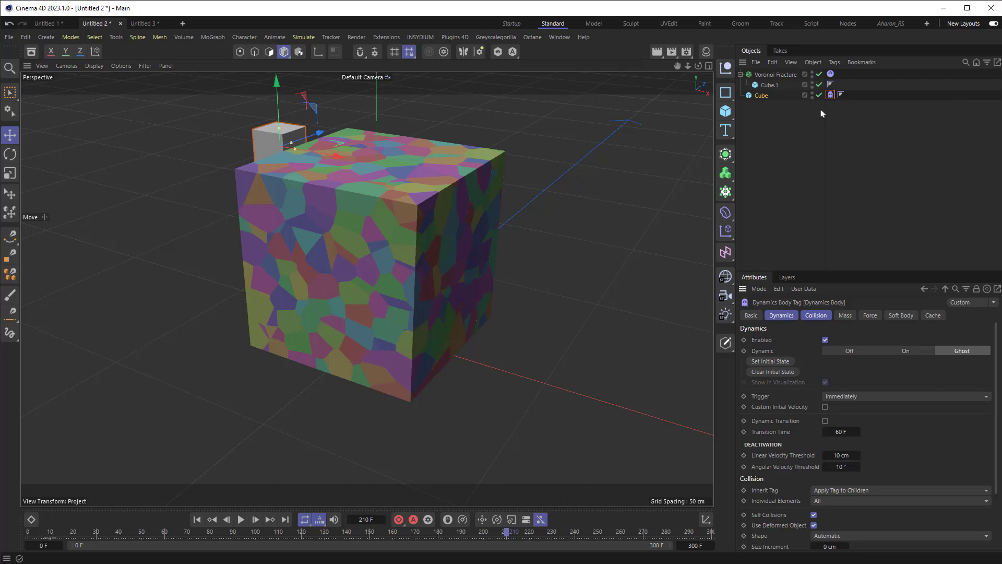
pyautogui.hotkey('shift', 'f')
# During playback, sweep the ghost cube back and forth through the fractured cube to knock chunks loose
pyautogui.click(241, 520)
pyautogui.moveTo(275, 92); pyautogui.dragTo(499, 285)
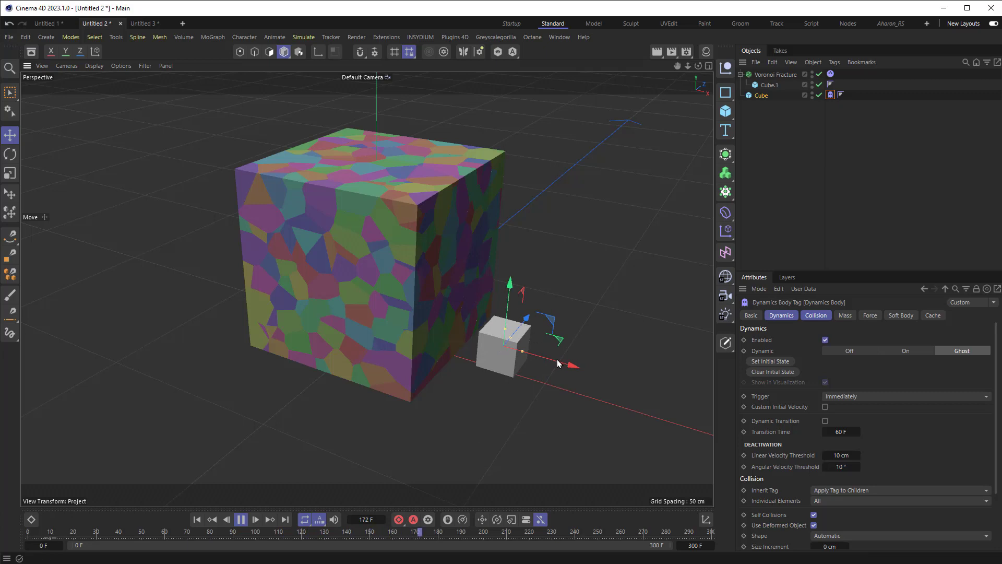
pyautogui.moveTo(557, 368); pyautogui.dragTo(174, 235)
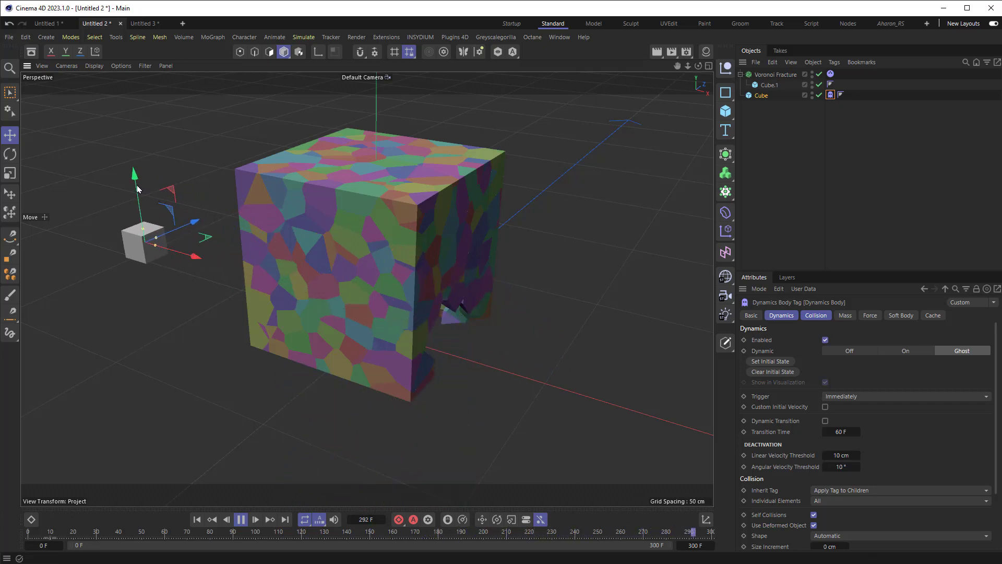
pyautogui.moveTo(136, 187); pyautogui.dragTo(134, 76)
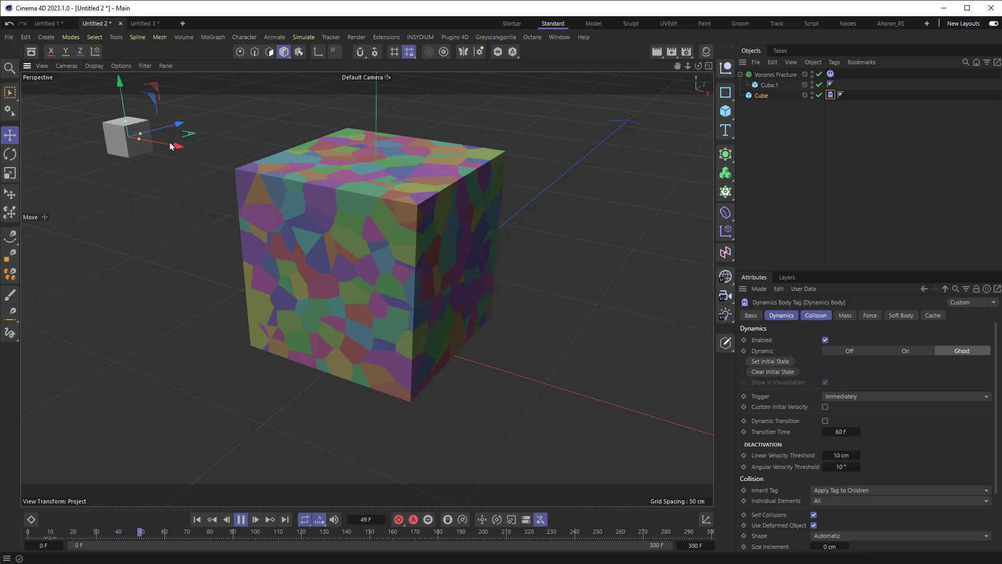
pyautogui.moveTo(172, 149); pyautogui.dragTo(577, 253)
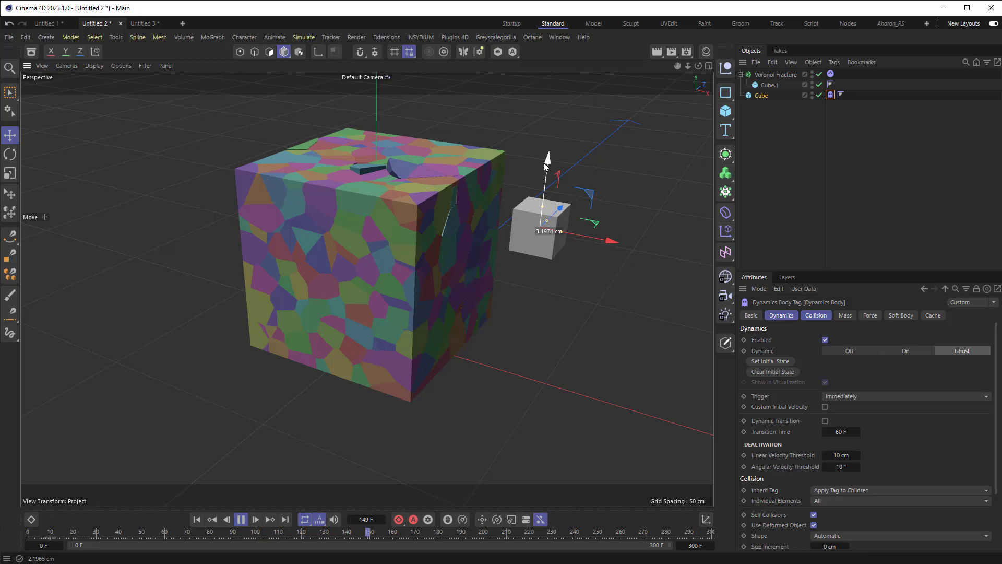
pyautogui.moveTo(562, 196); pyautogui.dragTo(412, 259)
pyautogui.moveTo(387, 221); pyautogui.dragTo(411, 211)
pyautogui.moveTo(437, 251); pyautogui.dragTo(295, 209)
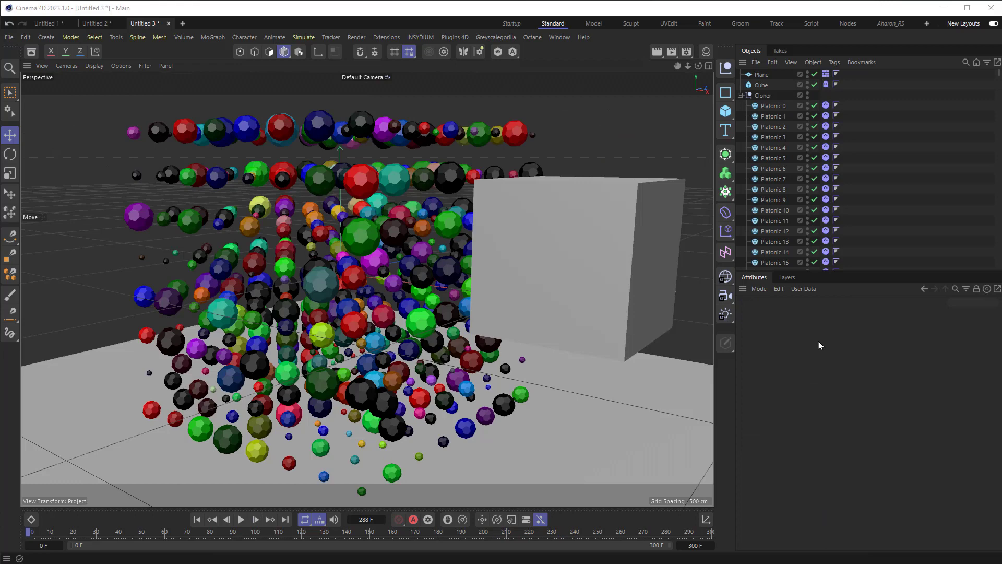
# Set the Untitled 3 Cube's editor visibility dot to red, hiding it from the viewport
pyautogui.click(762, 85)
pyautogui.click(761, 75)
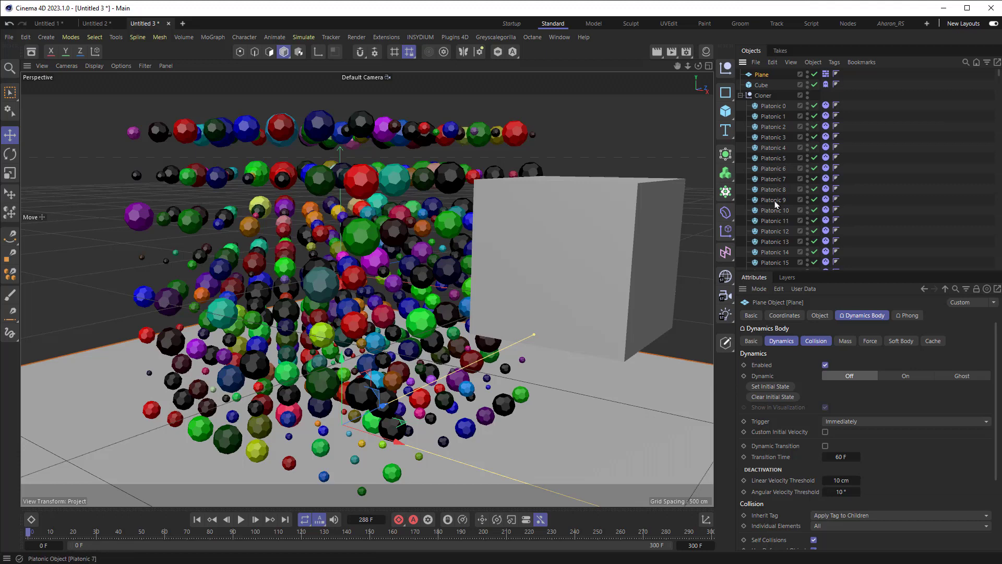
pyautogui.click(762, 85)
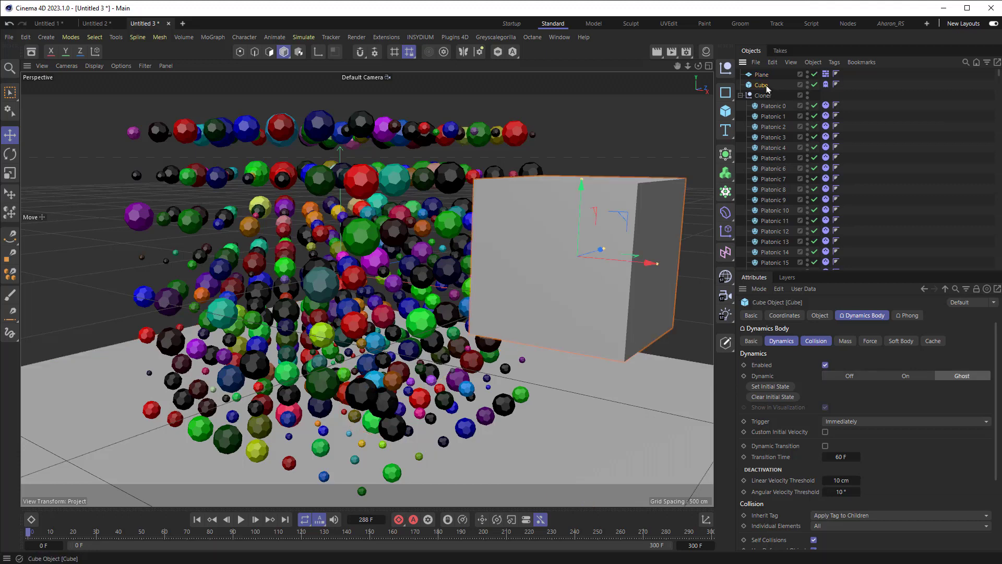
pyautogui.click(813, 85)
pyautogui.click(808, 84)
pyautogui.click(808, 84)
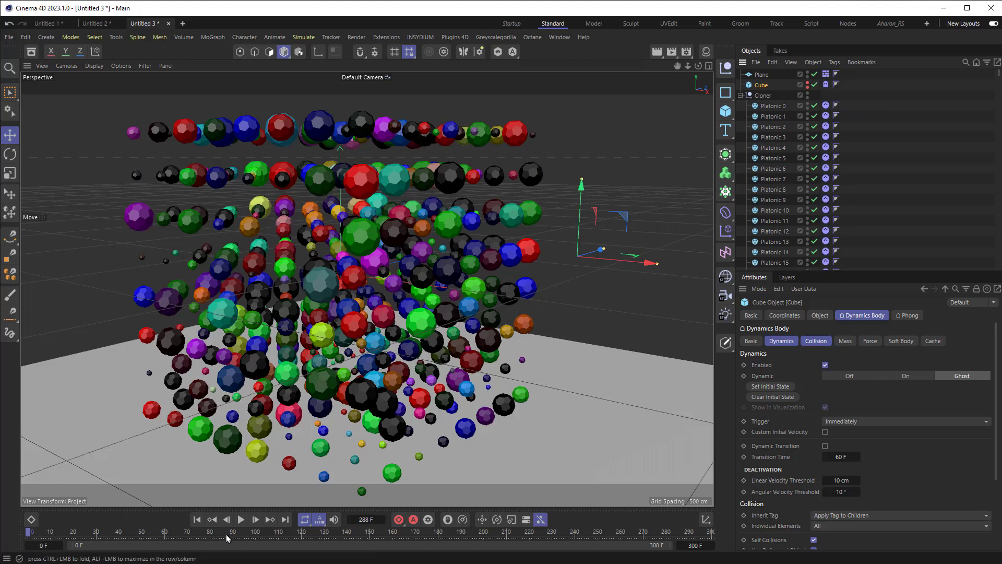
# During playback, sweep the hidden ghost cube left and upward through the sphere cloner to scatter the spheres
pyautogui.click(242, 519)
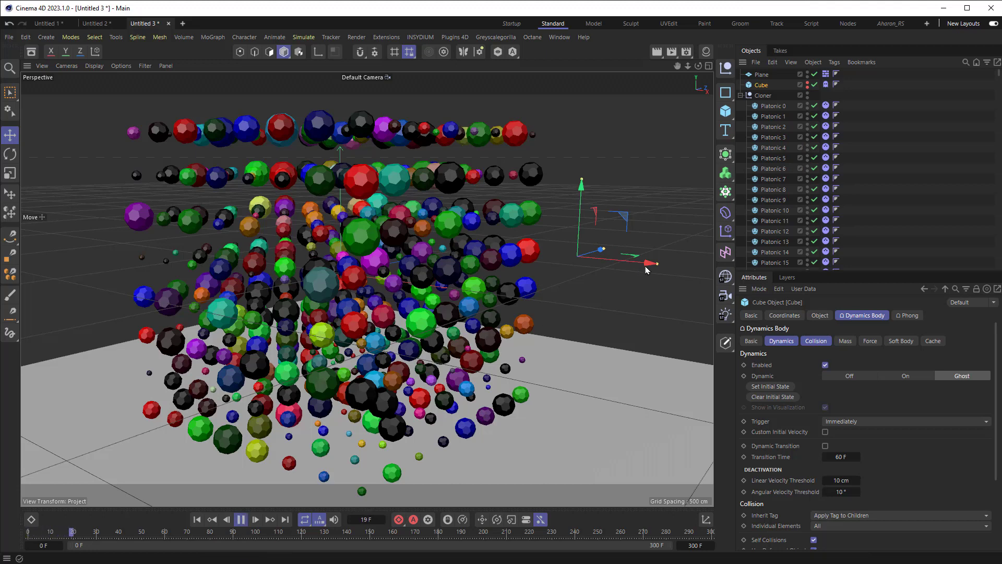
pyautogui.moveTo(627, 260); pyautogui.dragTo(391, 206)
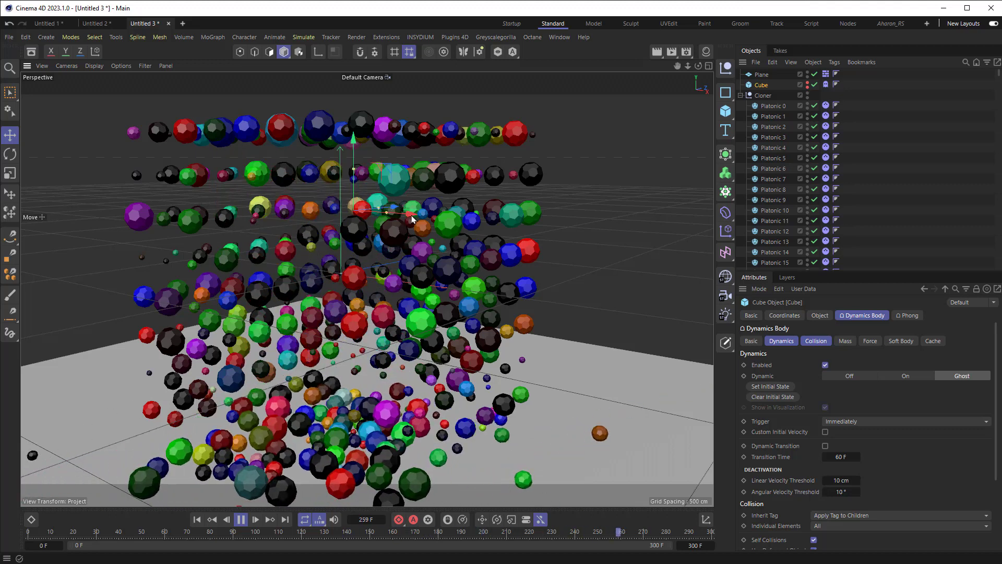
pyautogui.moveTo(405, 215); pyautogui.dragTo(464, 230)
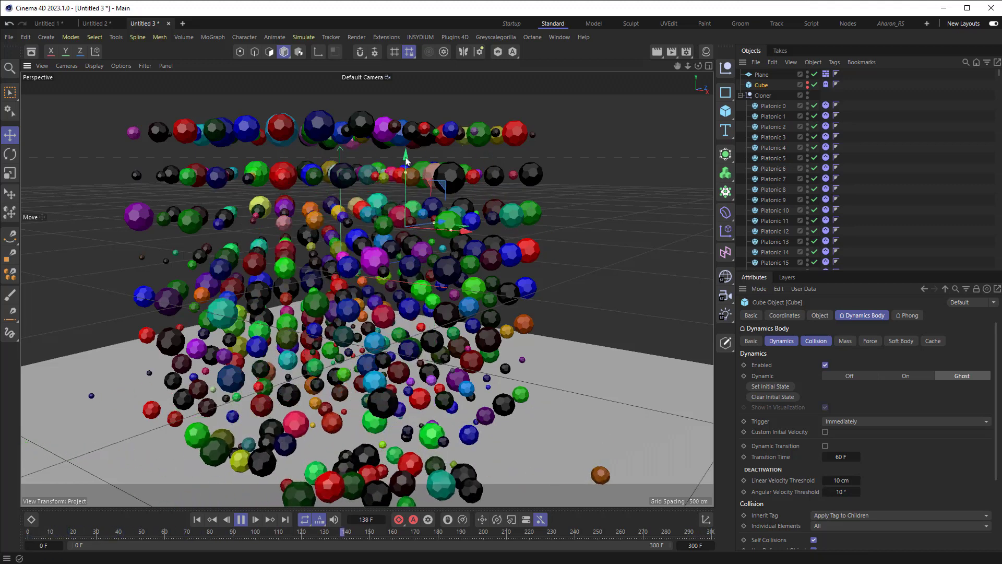
pyautogui.moveTo(419, 170); pyautogui.dragTo(409, 101)
pyautogui.moveTo(467, 173); pyautogui.dragTo(370, 186)
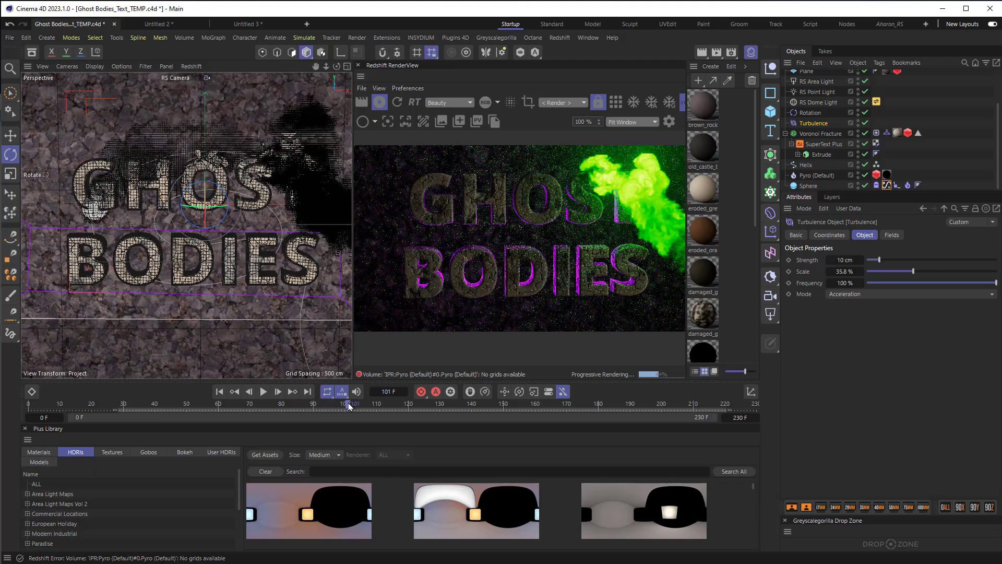
# Scrub the timeline playhead forward to watch the ghost sphere shatter the GHOST BODIES text
pyautogui.moveTo(379, 407); pyautogui.dragTo(395, 406)
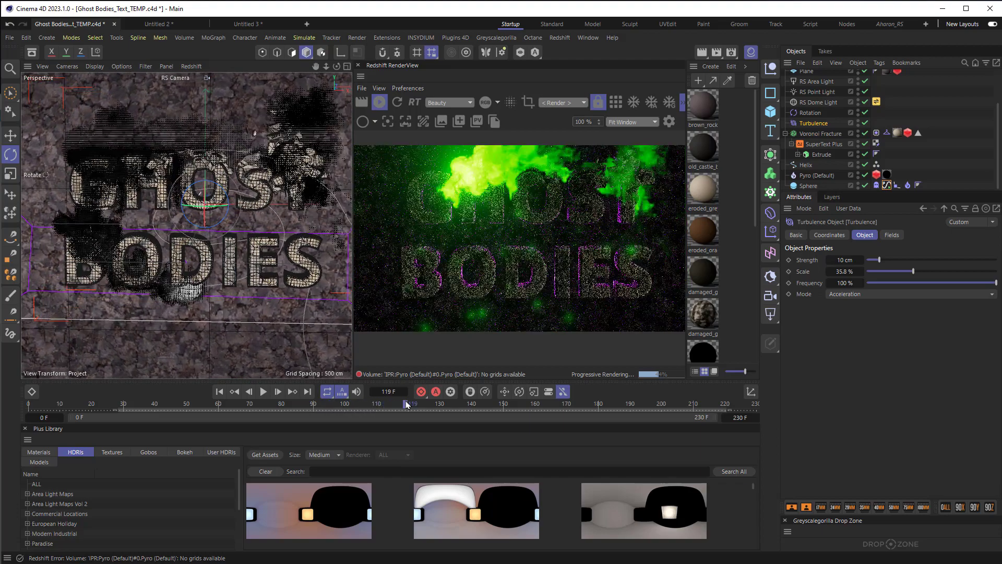